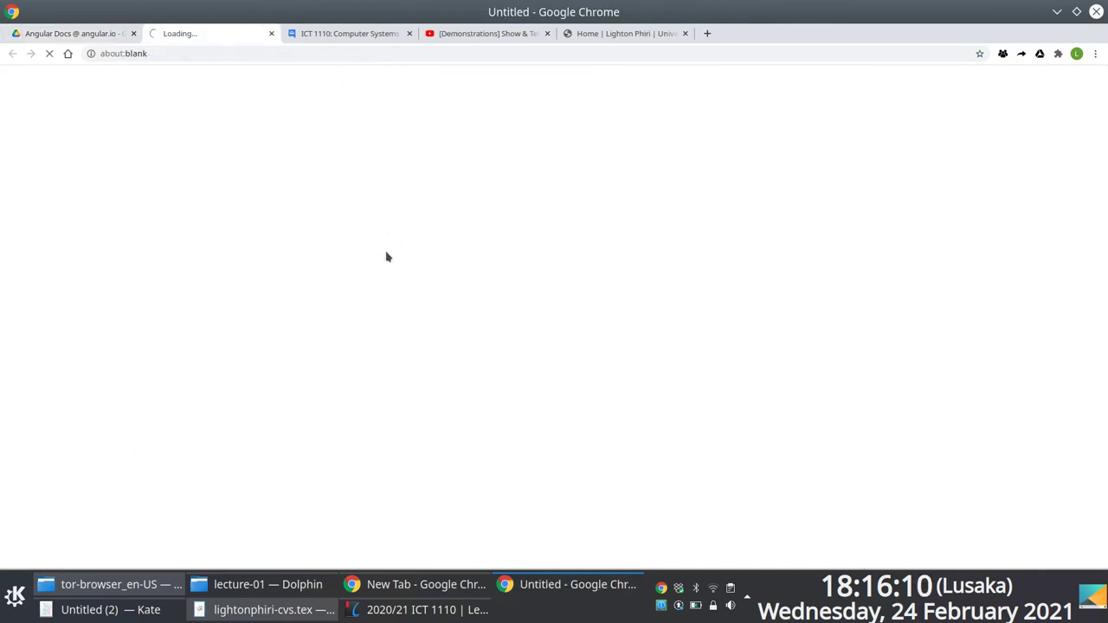
# Enlarge the page zoom and start a new blank spreadsheet.
pyautogui.hotkey('ctrl', '+')
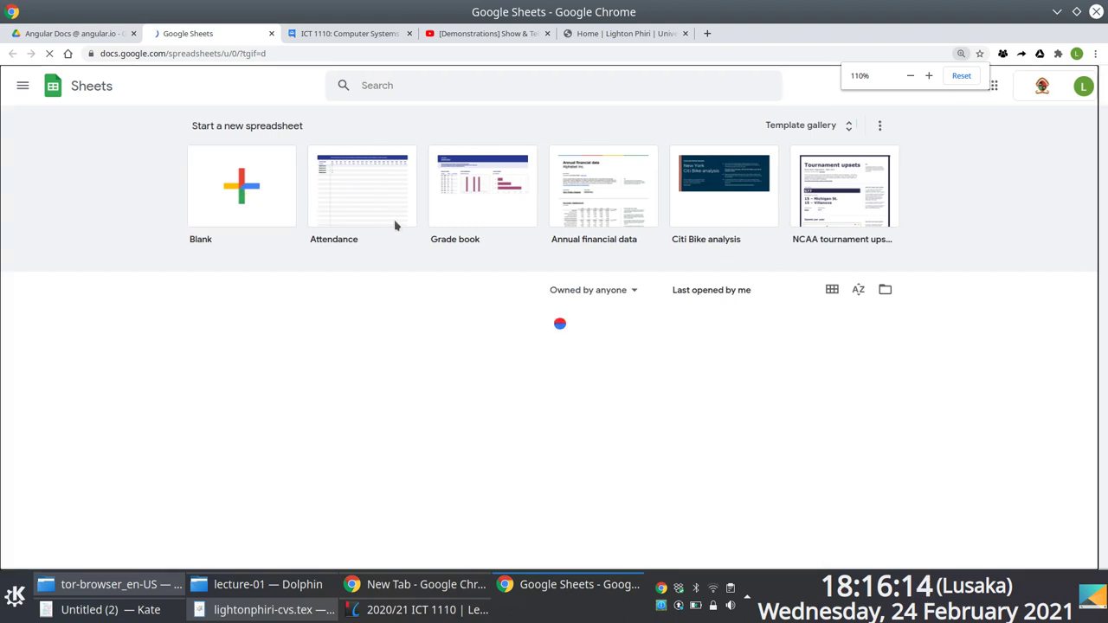
pyautogui.click(340, 229)
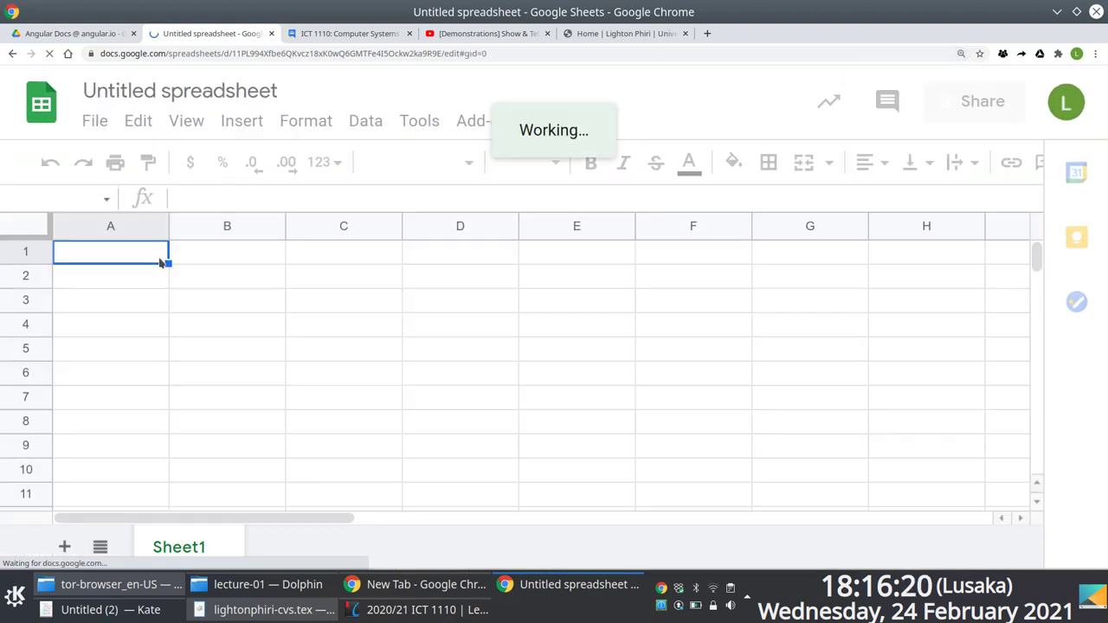
# Enter the heading Males in A1 and Females in B1.
pyautogui.write('Males')
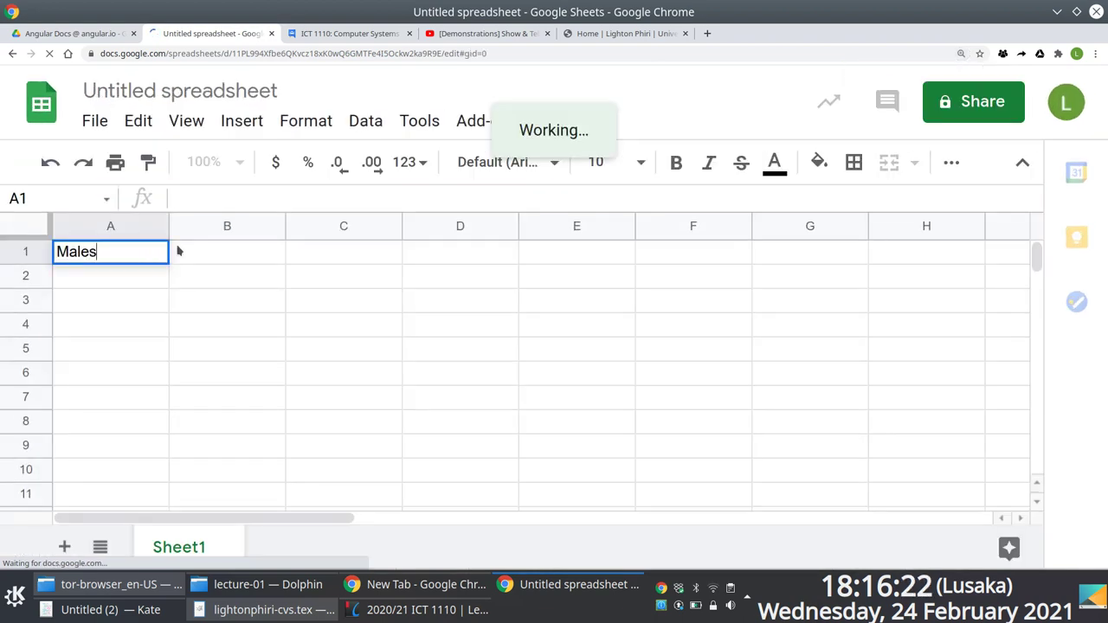
pyautogui.press('Return')
pyautogui.click(177, 250)
pyautogui.write('Females')
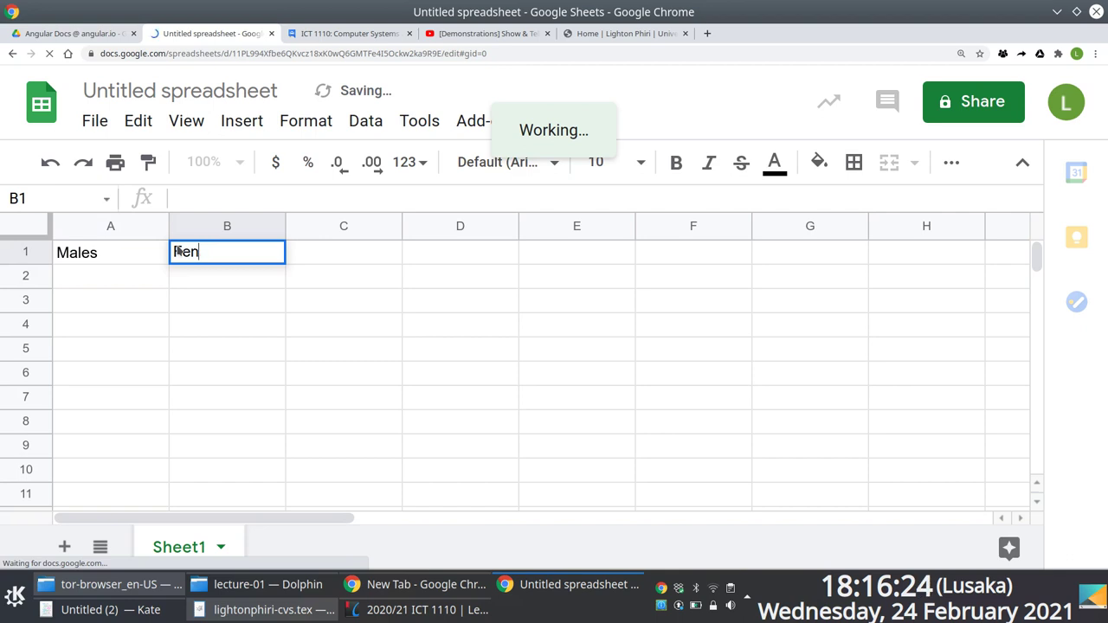
pyautogui.press('Return')
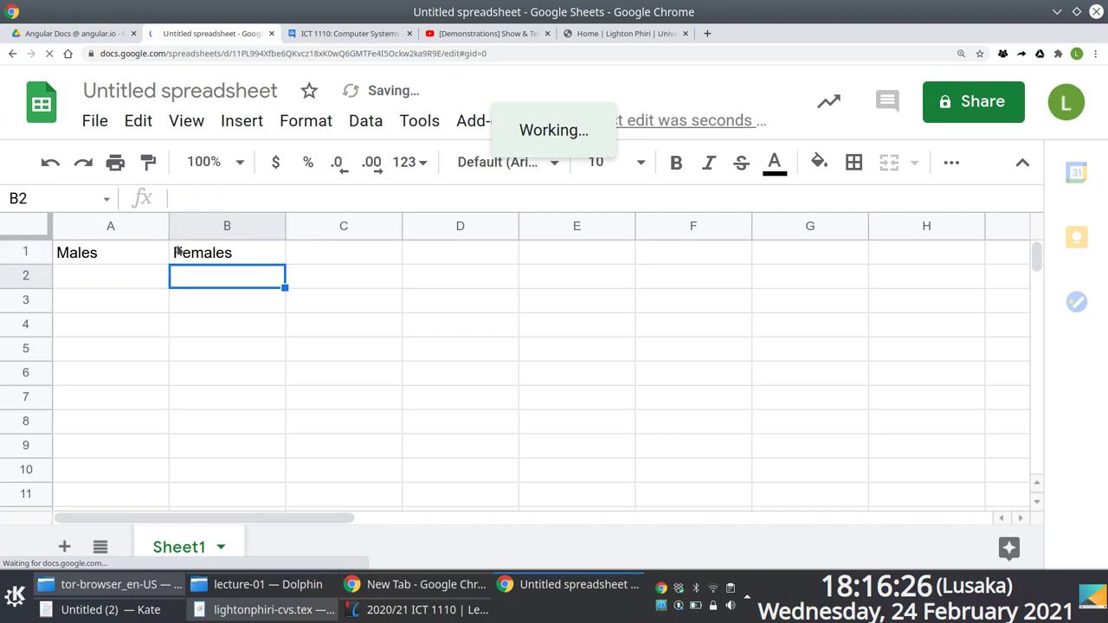
# Move the Females heading from B1 to C1, then return to cell A2.
pyautogui.click(178, 251)
pyautogui.hotkey('ctrl', 'c')
pyautogui.press('Right')
pyautogui.hotkey('ctrl', 'v')
pyautogui.press('Down')
pyautogui.press('Left')
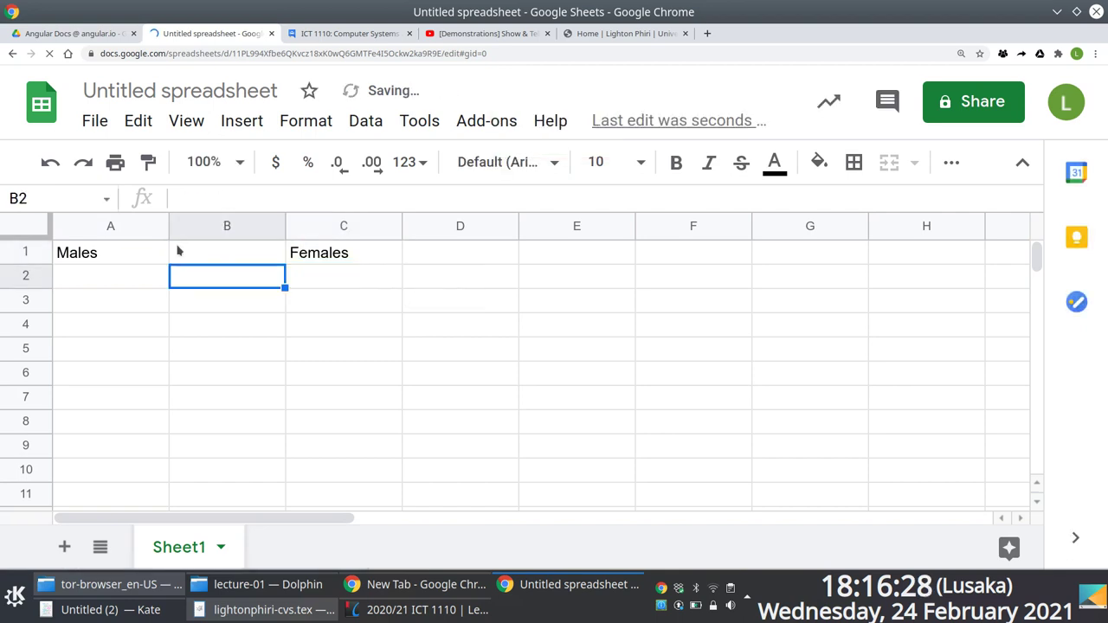
pyautogui.press('Left')
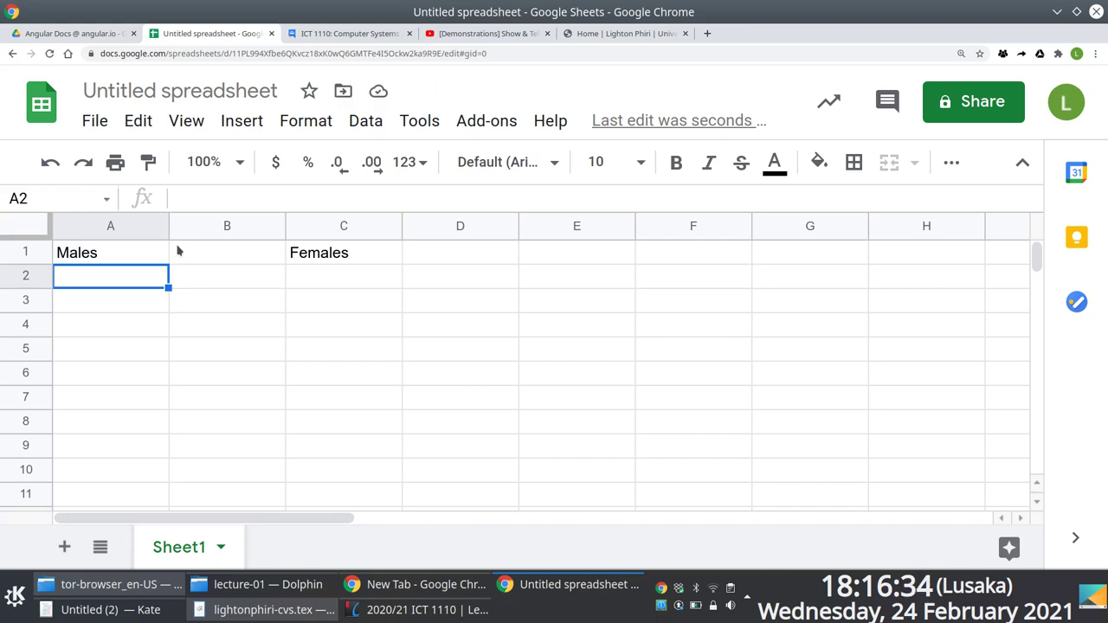
# Type three male names into A2, A3 and A4, fixing typos in the first.
pyautogui.write('Noah')
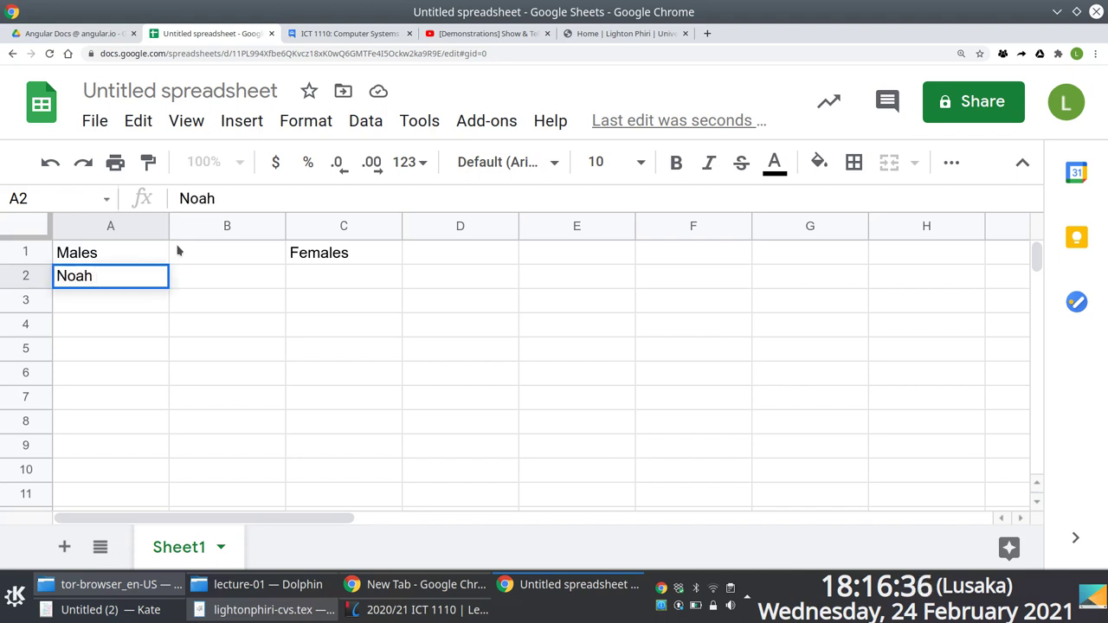
pyautogui.press('BackSpace')
pyautogui.press('BackSpace')
pyautogui.write('well')
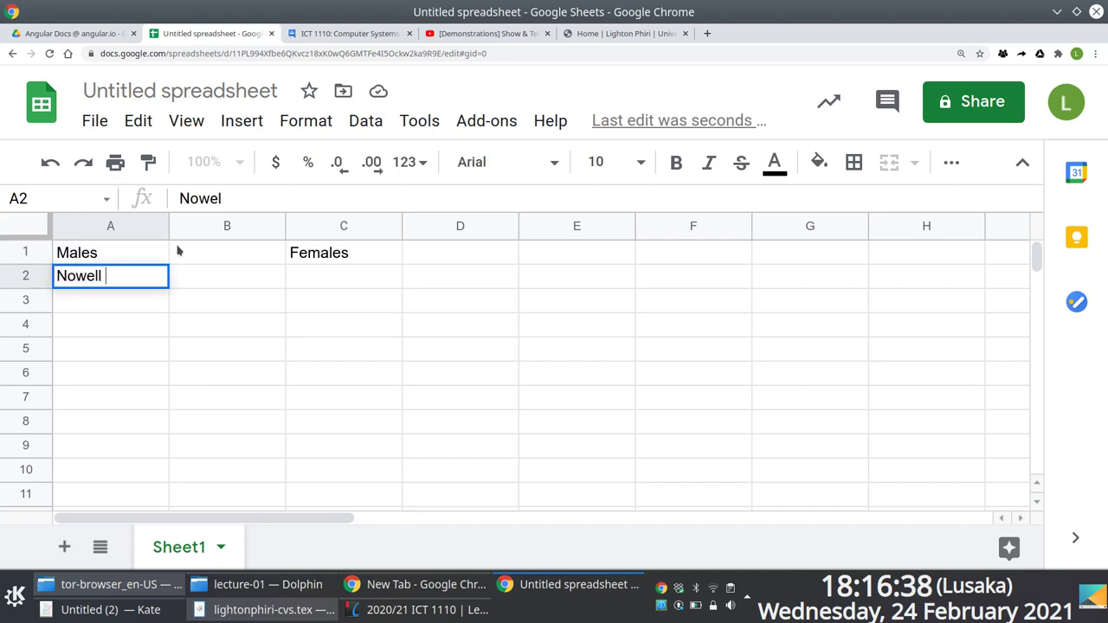
pyautogui.press('BackSpace')
pyautogui.press('BackSpace')
pyautogui.press('BackSpace')
pyautogui.press('BackSpace')
pyautogui.press('BackSpace')
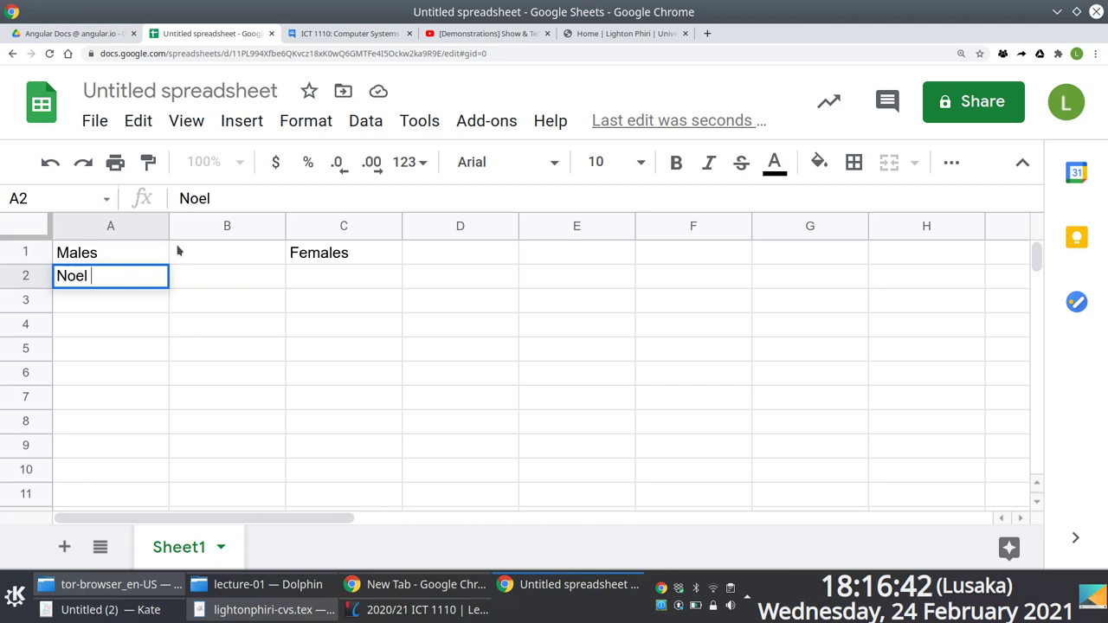
pyautogui.press('Return')
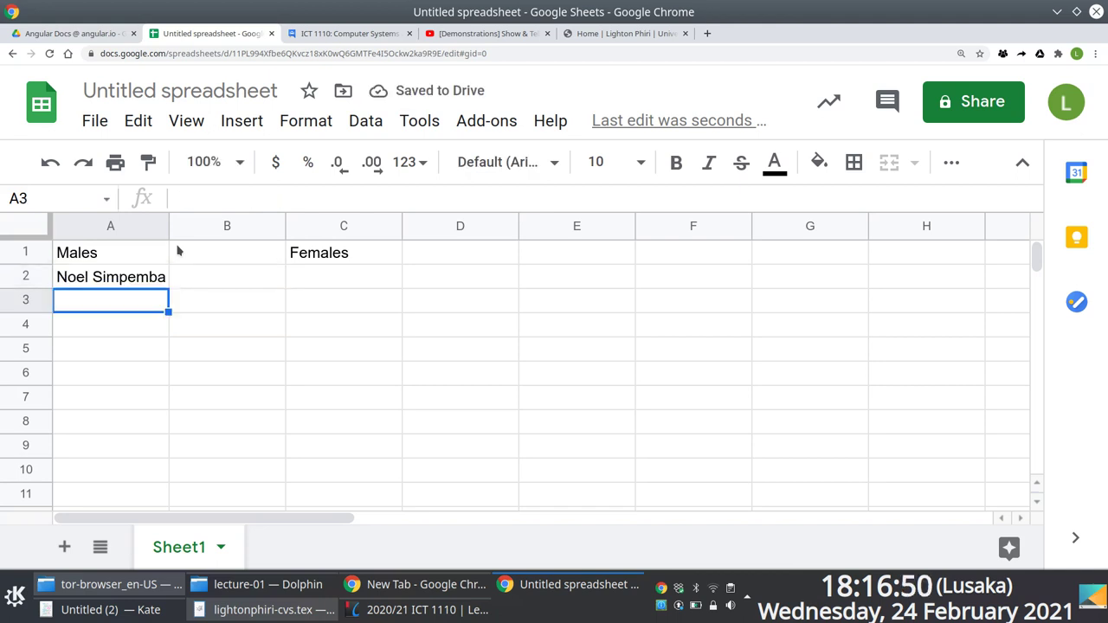
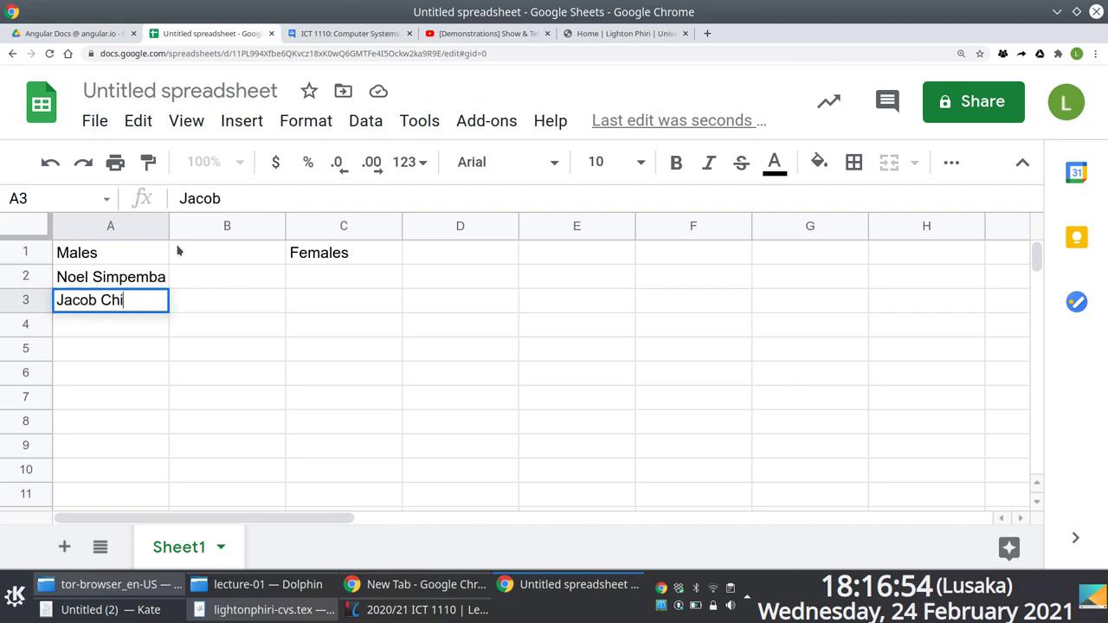
pyautogui.press('Return')
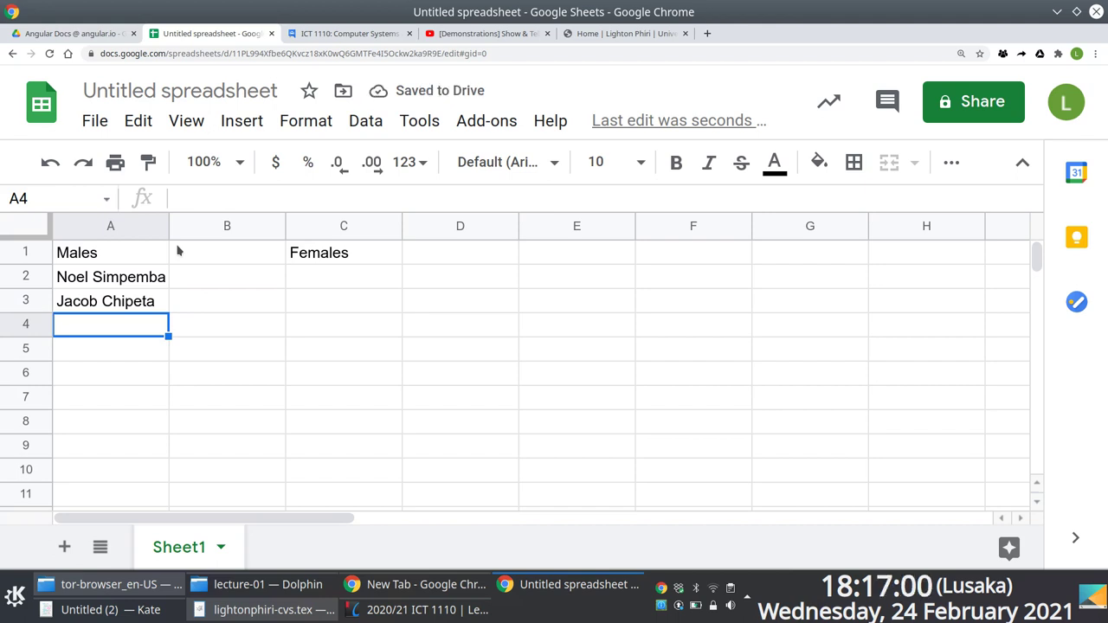
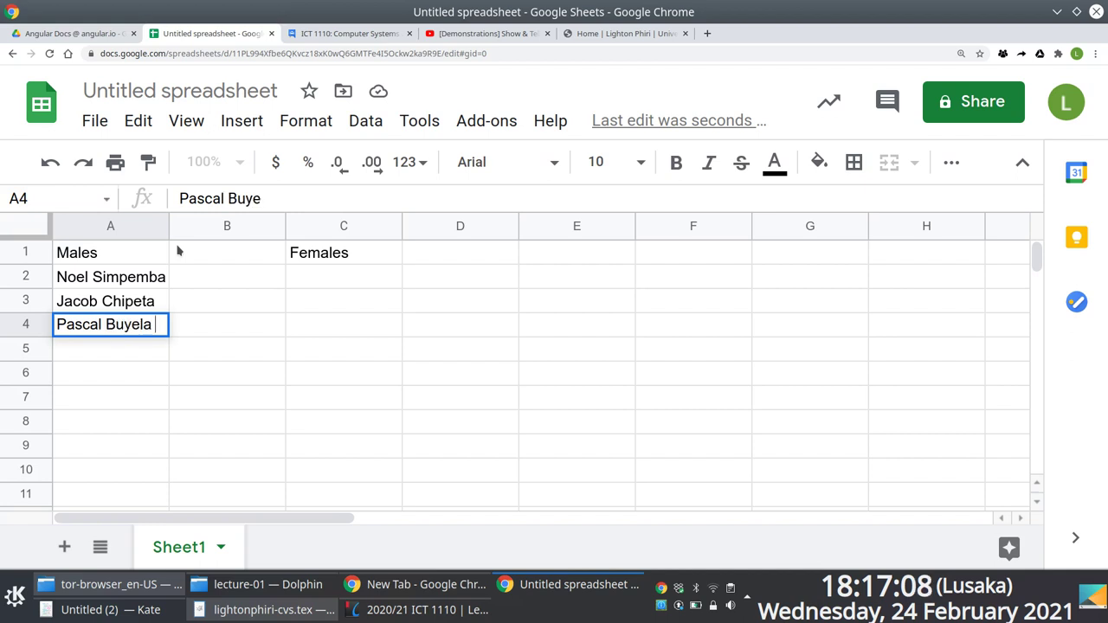
pyautogui.press('Return')
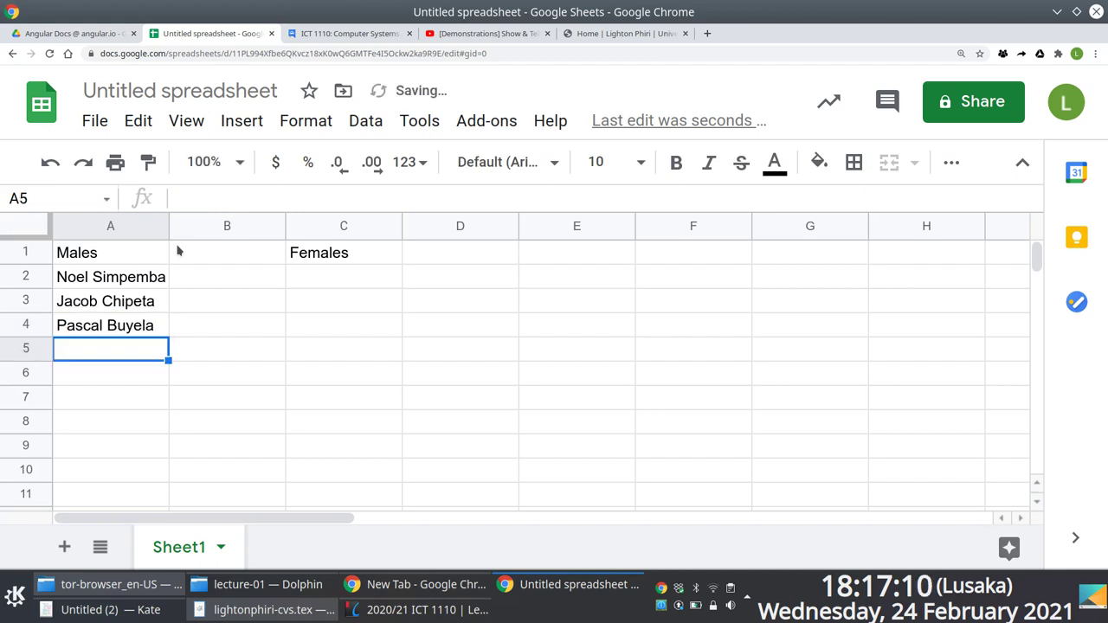
# Correct the surname in A4 so it starts with K.
pyautogui.press('Up')
pyautogui.press('Up')
pyautogui.press('Down')
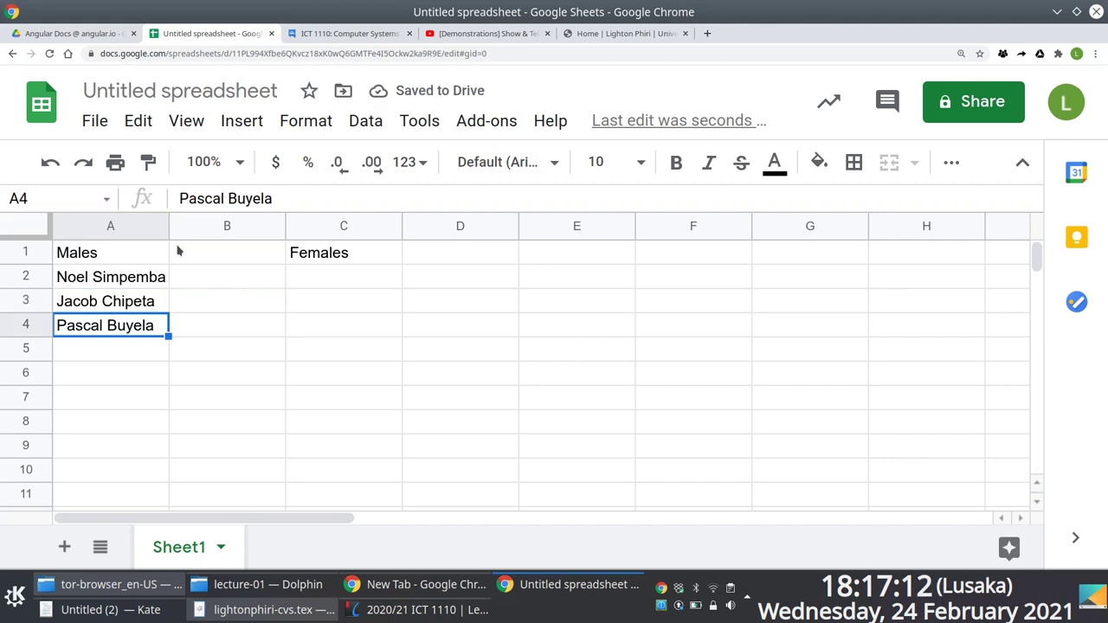
pyautogui.click(235, 198)
pyautogui.press('BackSpace')
pyautogui.write('K')
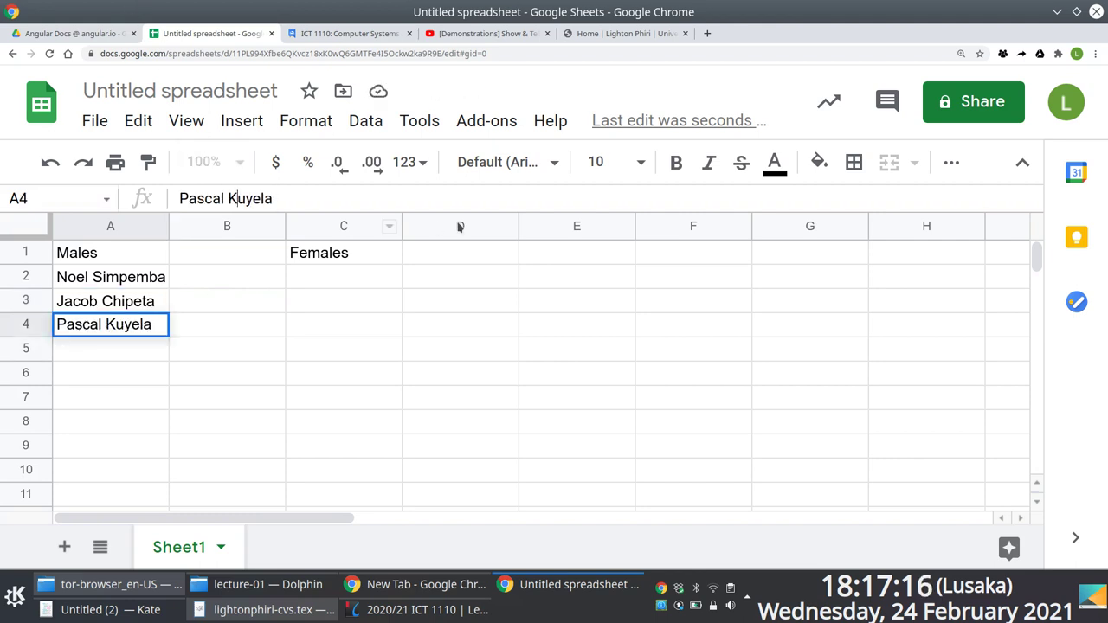
pyautogui.press('Return')
pyautogui.press('Up')
pyautogui.press('Up')
pyautogui.press('Right')
pyautogui.press('Right')
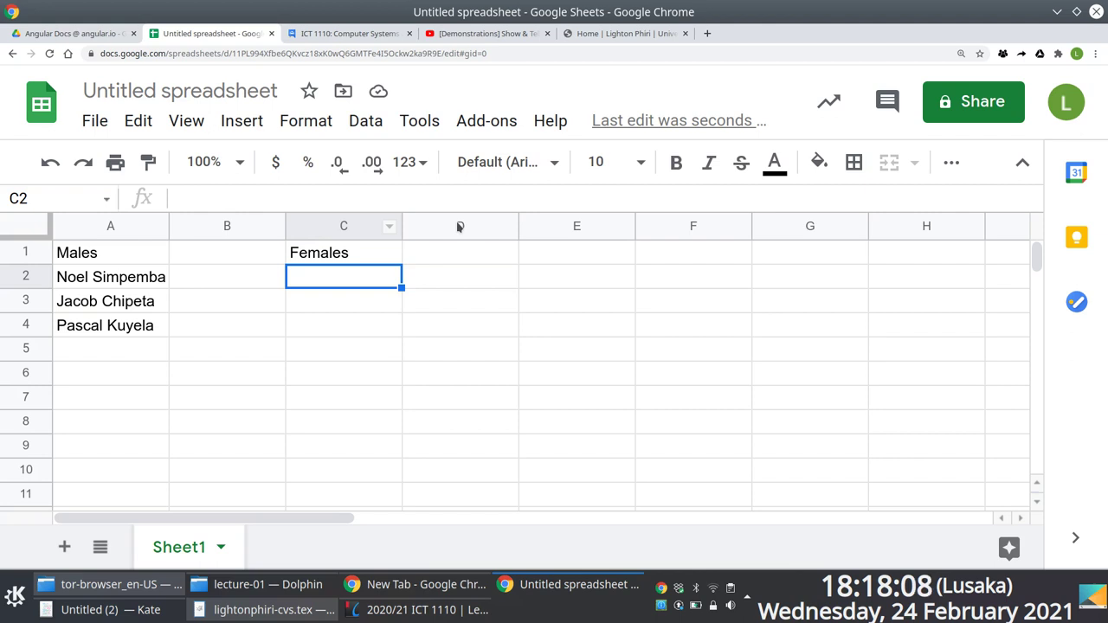
# Enter a female name in C2 and select C1:C2.
pyautogui.press('Left')
pyautogui.press('Left')
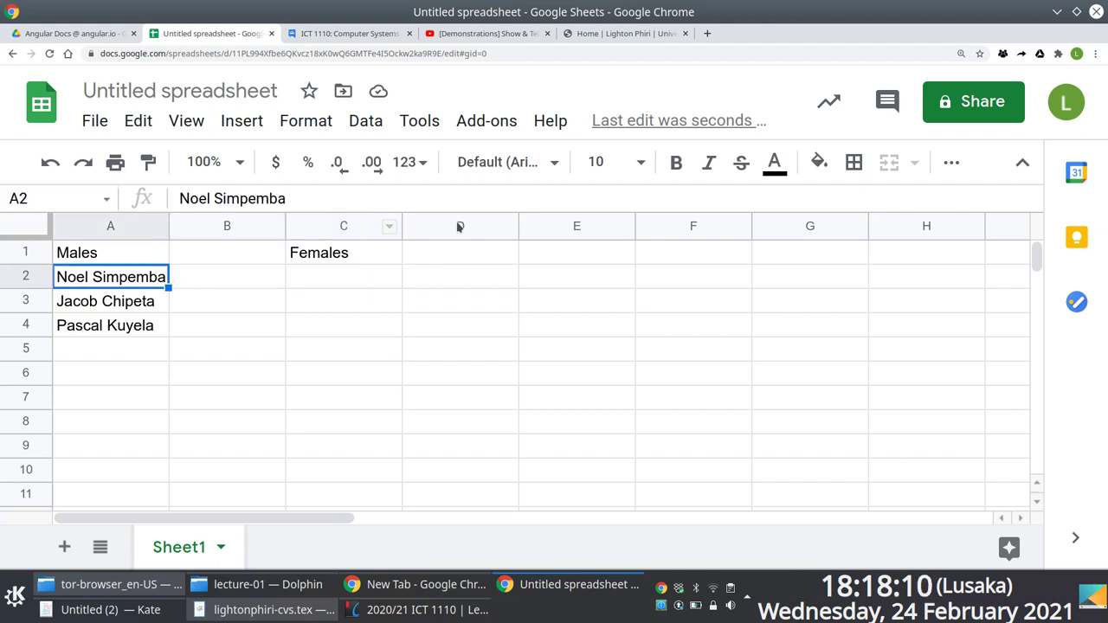
pyautogui.press('Right')
pyautogui.press('Right')
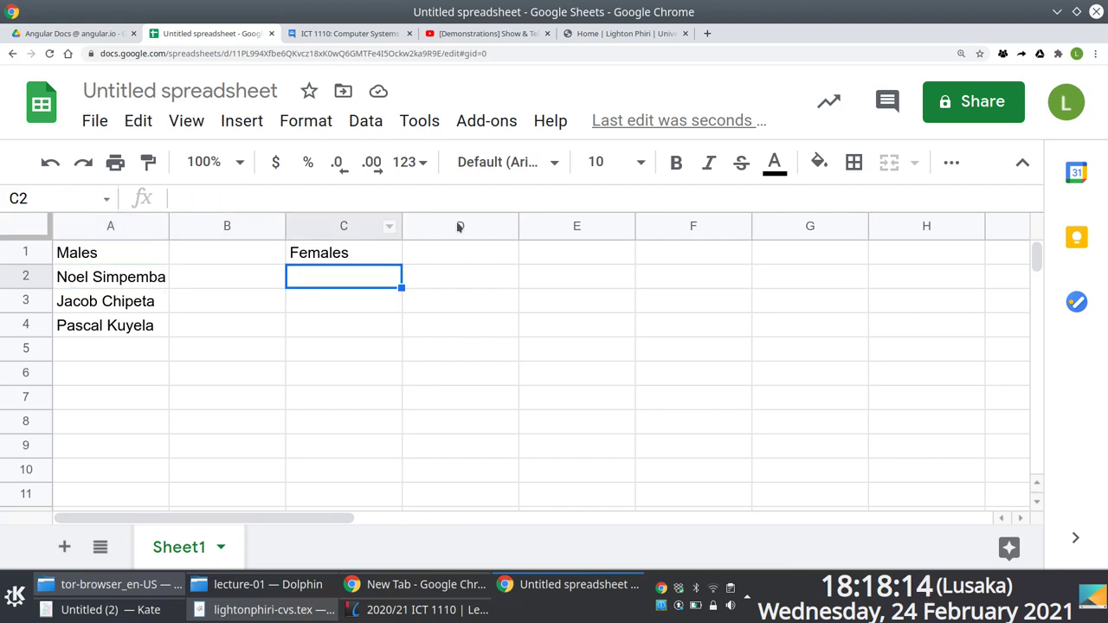
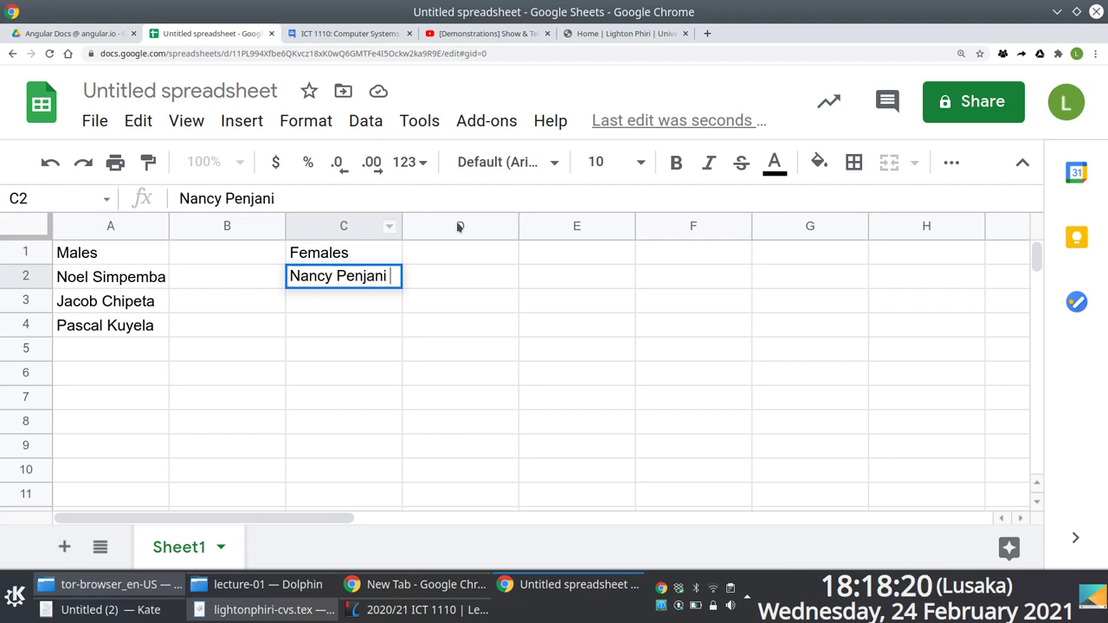
pyautogui.press('Return')
pyautogui.moveTo(302, 263); pyautogui.dragTo(307, 282)
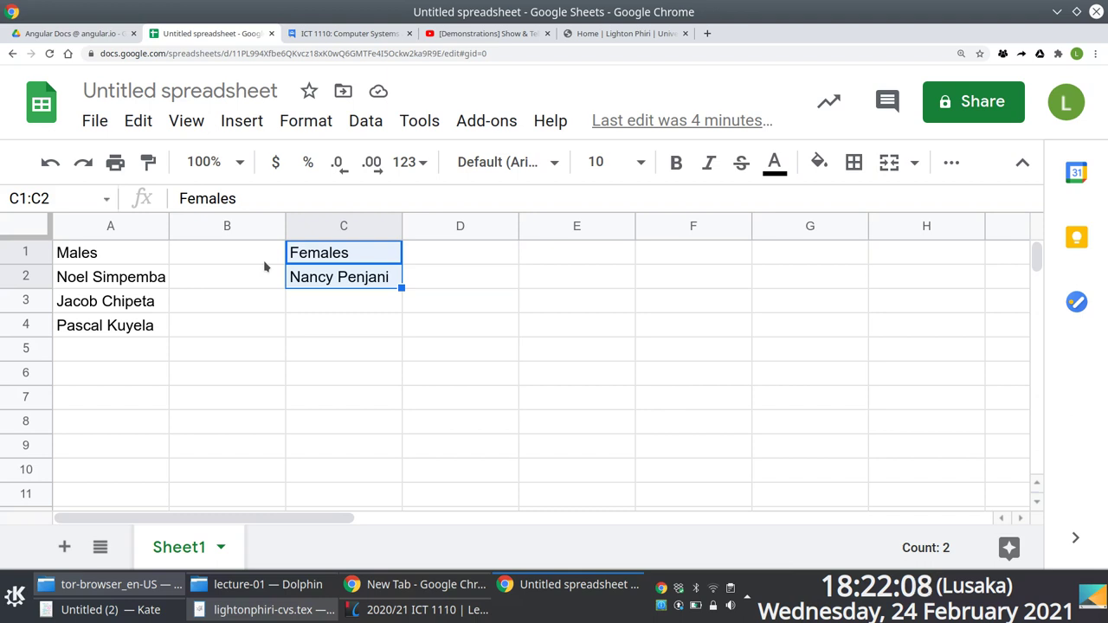
# Enter 22, 3 and 4 in B2 to B4 beside the male names.
pyautogui.hotkey('ctrl', 'Home')
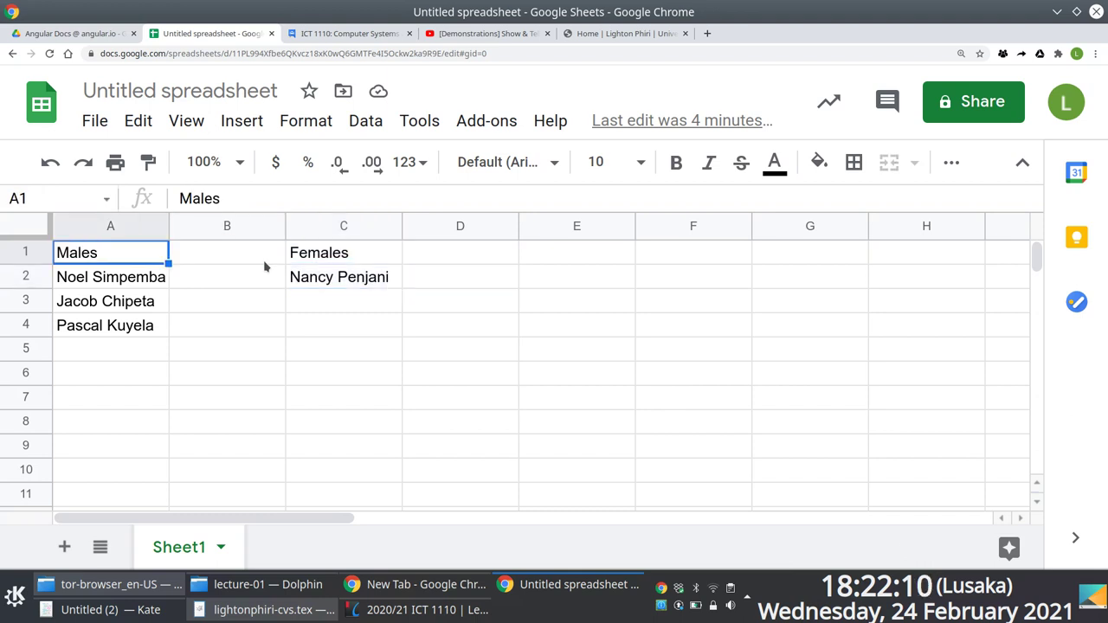
pyautogui.click(265, 268)
pyautogui.write('22')
pyautogui.press('Return')
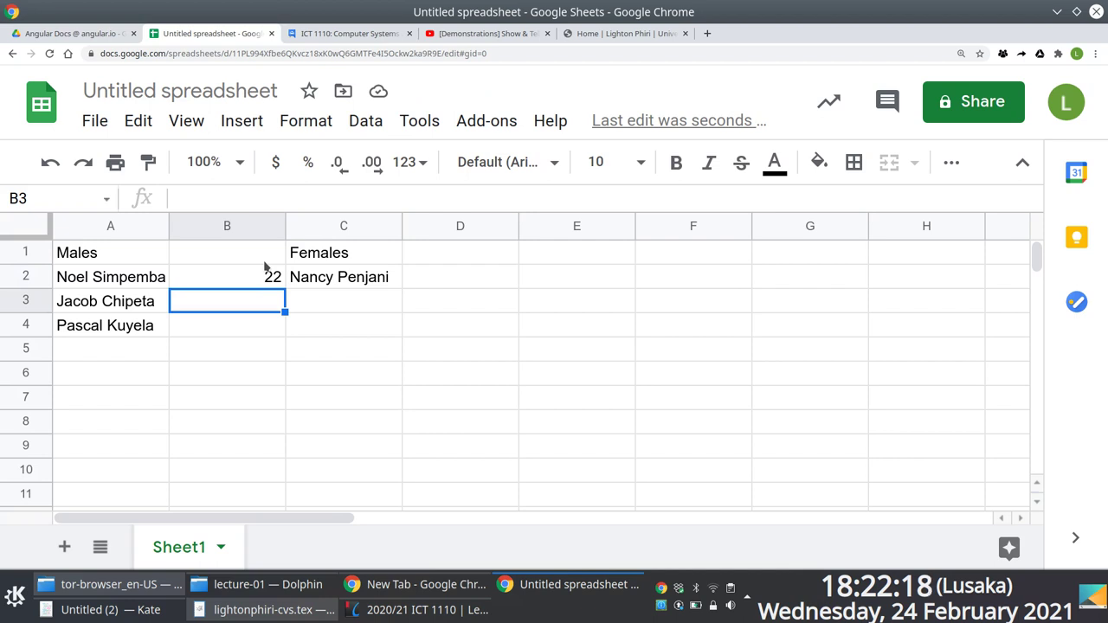
pyautogui.write('3')
pyautogui.press('Return')
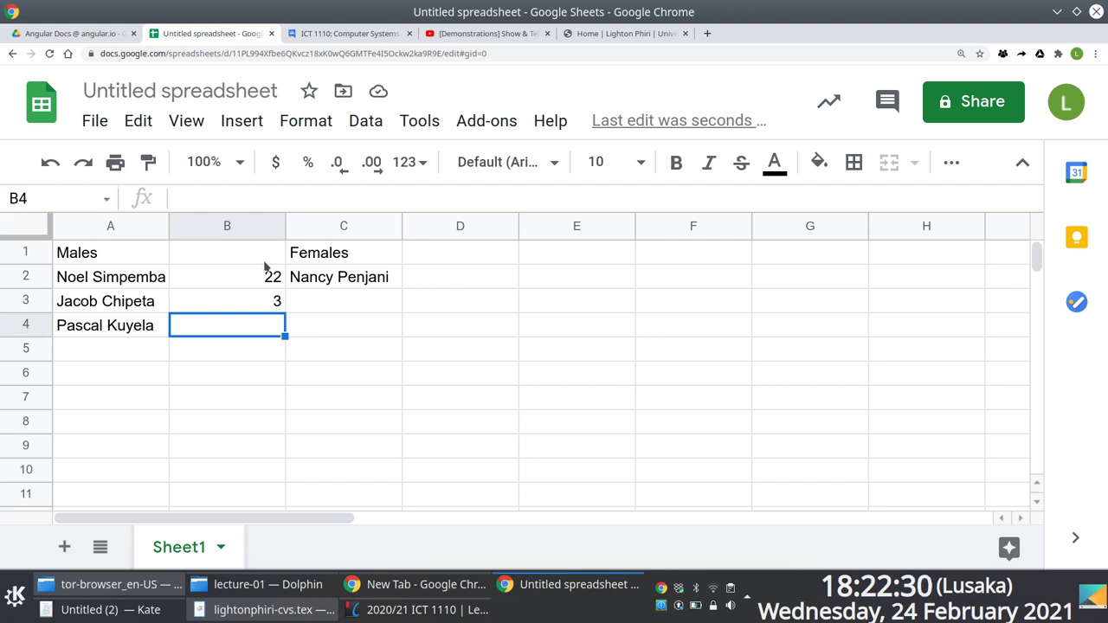
pyautogui.write('4')
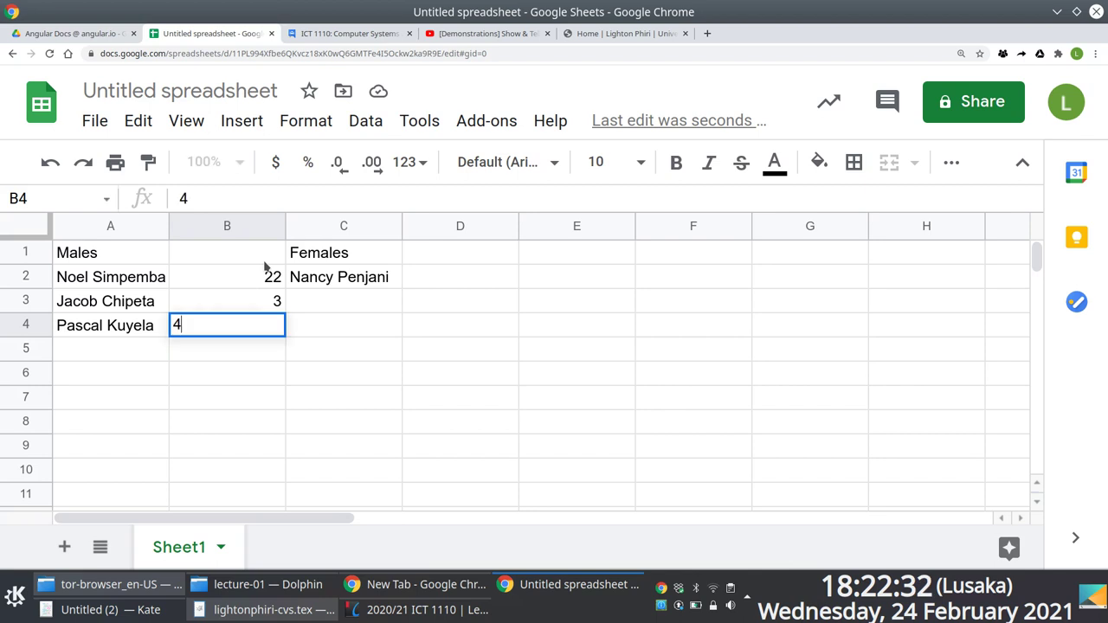
pyautogui.press('Return')
# Select the column B numbers and clear them.
pyautogui.press('Up')
pyautogui.press('Up')
pyautogui.press('Up')
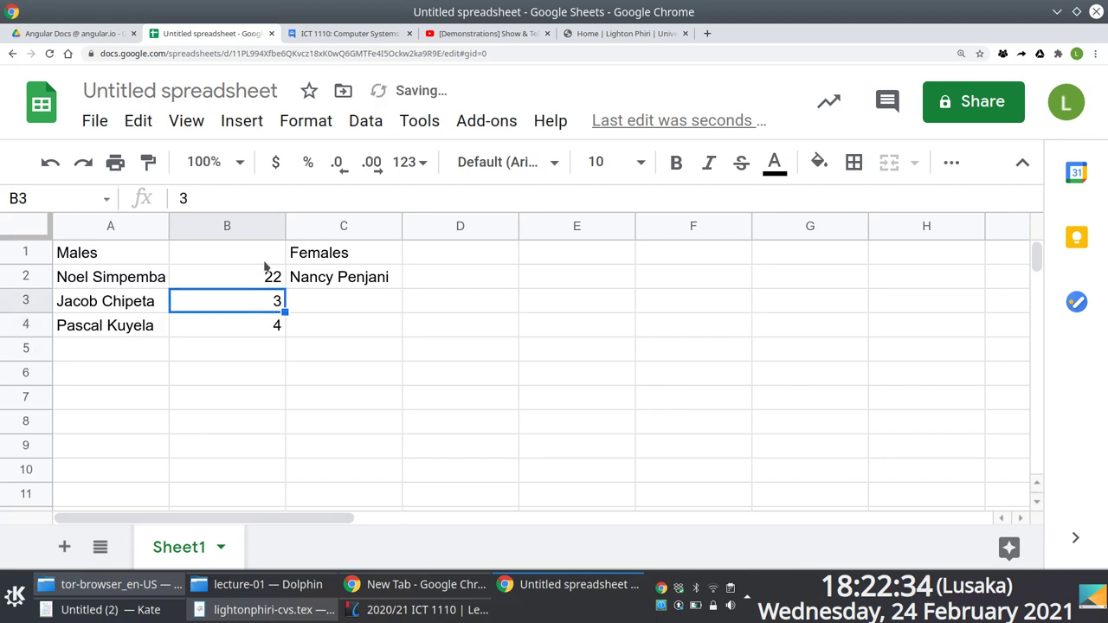
pyautogui.hotkey('shift', 'Down')
pyautogui.hotkey('shift', 'Down')
pyautogui.hotkey('shift', 'Down')
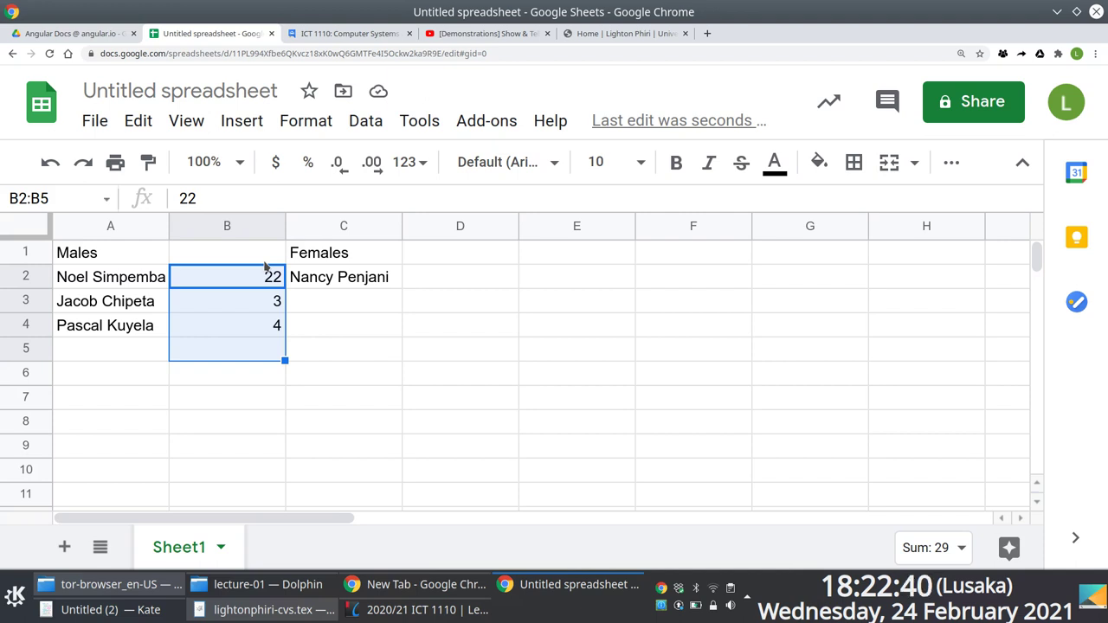
pyautogui.press('Delete')
# Delete the last two male names in A3:A4.
pyautogui.press('Down')
pyautogui.press('Up')
pyautogui.press('Down')
pyautogui.press('Left')
pyautogui.hotkey('shift', 'Down')
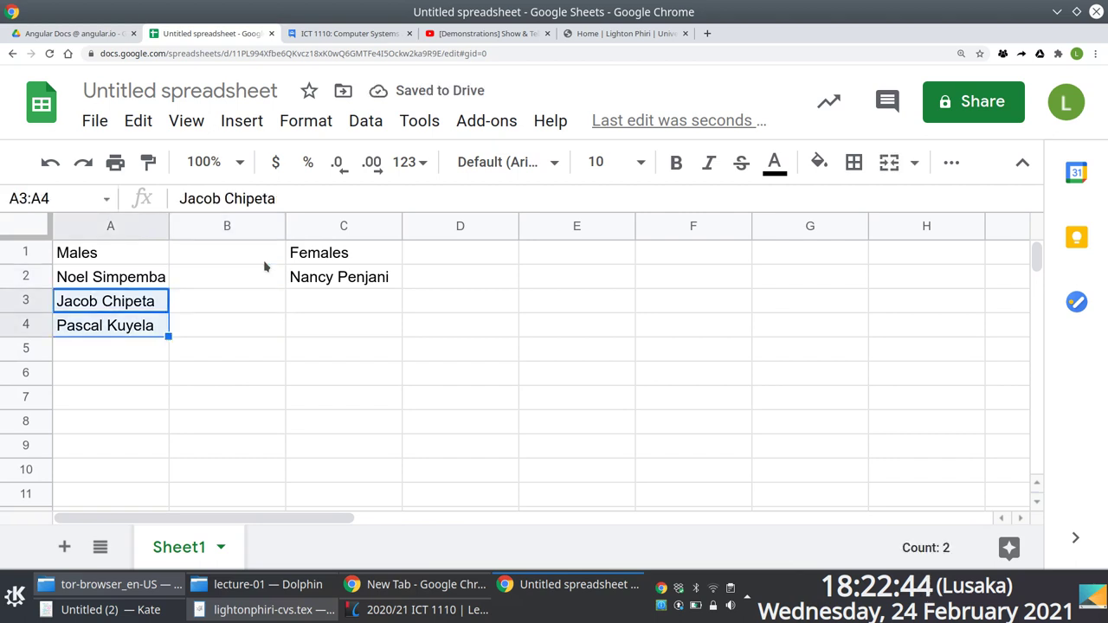
pyautogui.press('Delete')
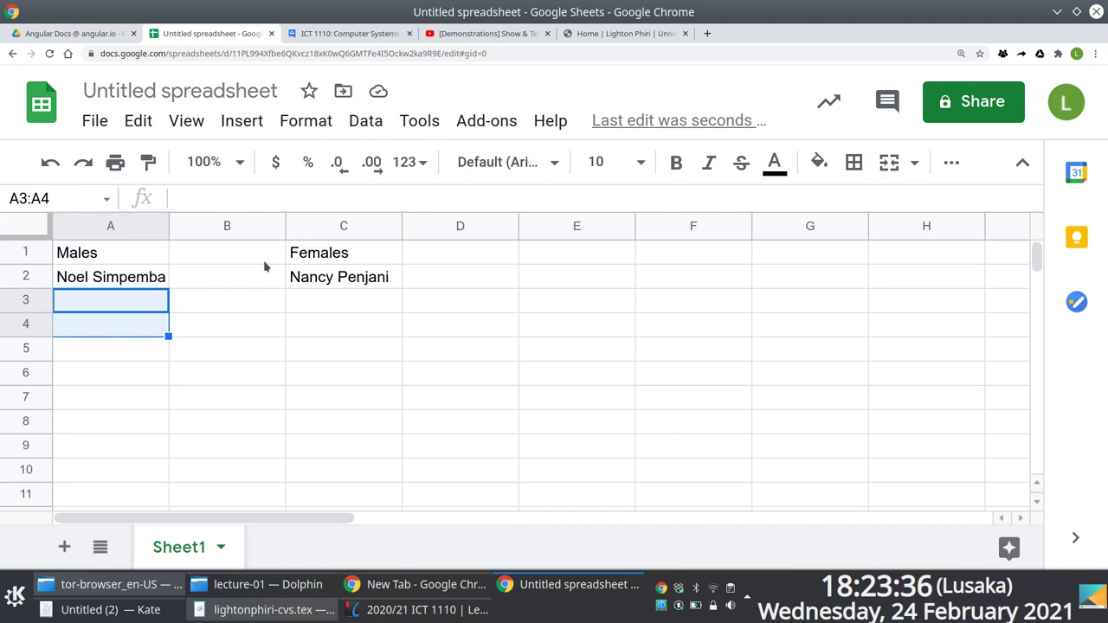
# Open the course notes PDF from ict1110 > administration in the file manager.
pyautogui.hotkey('alt', 'Tab')
pyautogui.hotkey('alt', 'Tab')
pyautogui.hotkey('alt', 'Tab')
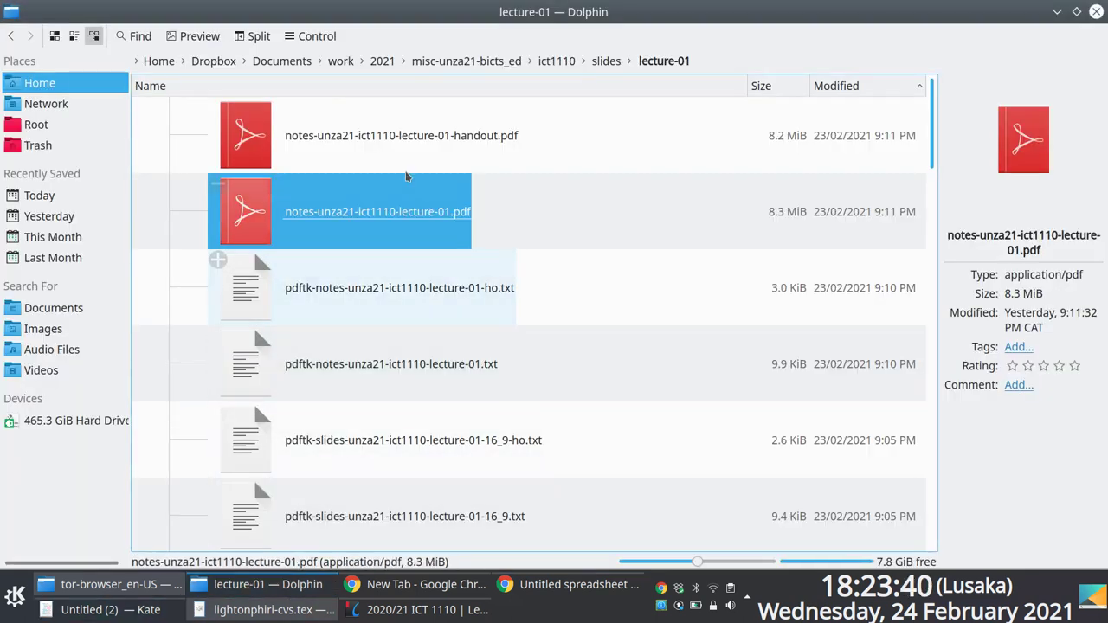
pyautogui.click(556, 60)
pyautogui.doubleClick(148, 136)
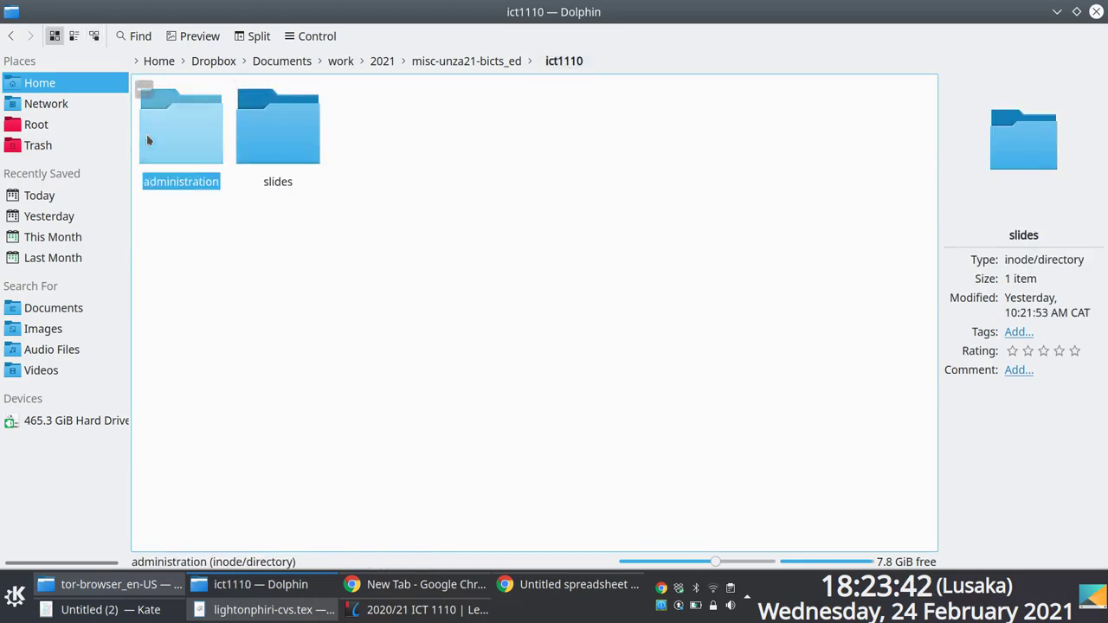
pyautogui.doubleClick(279, 145)
# Scroll to page 1 of the course notes and hide the contents sidebar.
pyautogui.scroll(15, 470, 238)
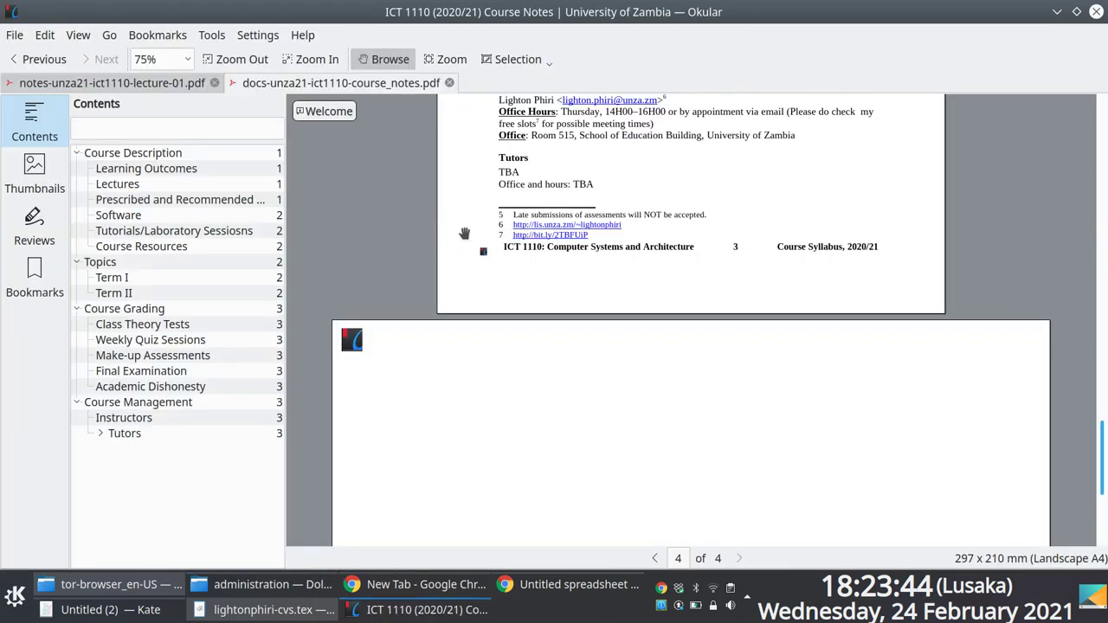
pyautogui.scroll(3, 470, 236)
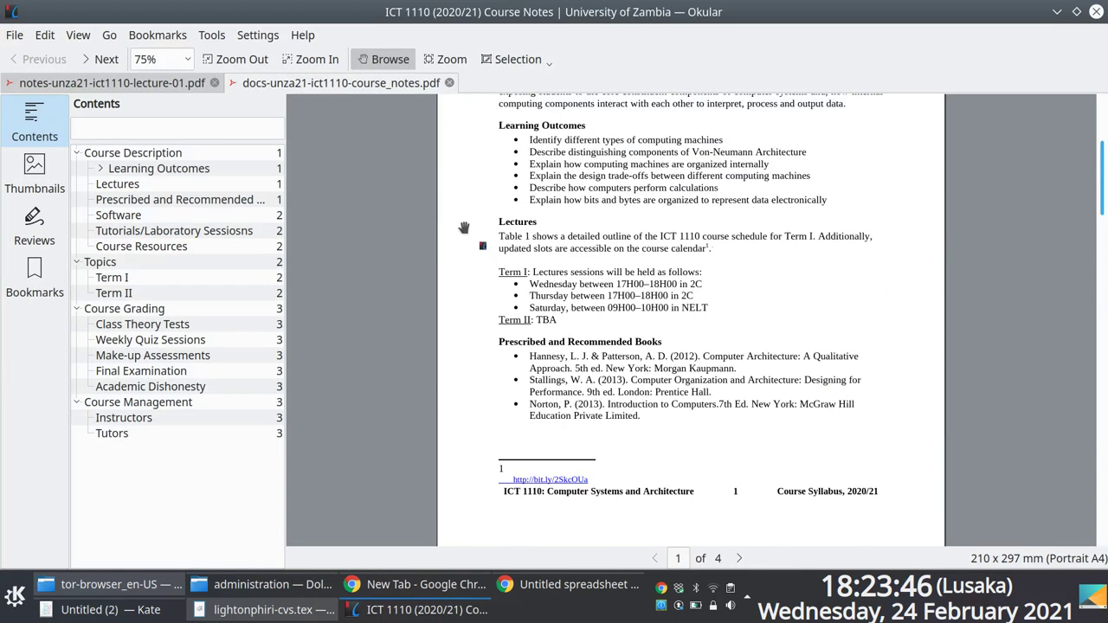
pyautogui.scroll(3, 571, 177)
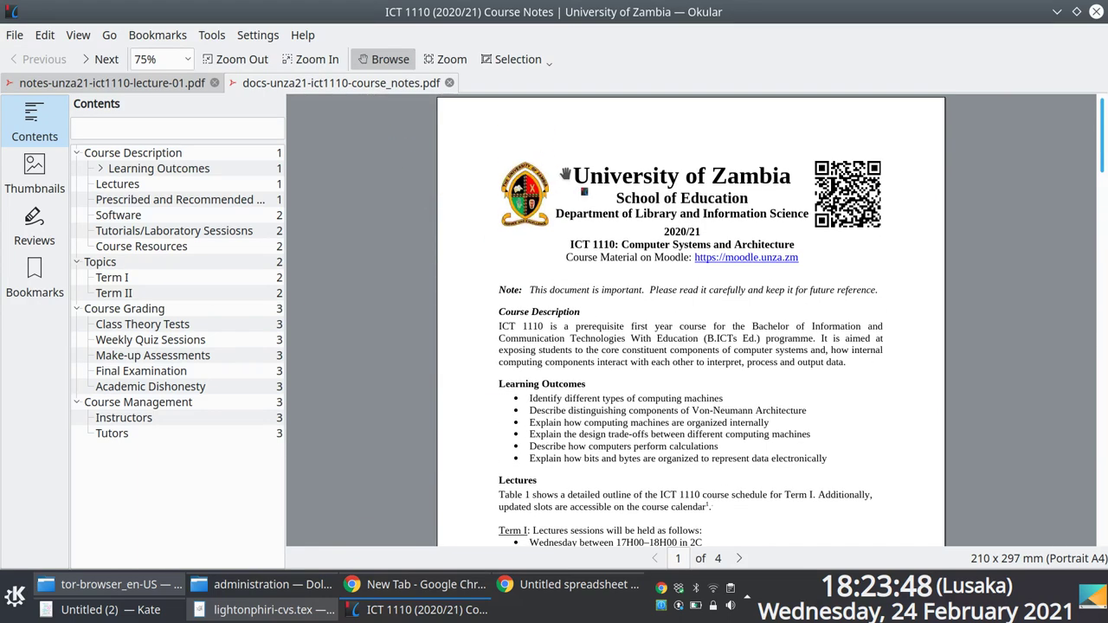
pyautogui.scroll(3, 571, 177)
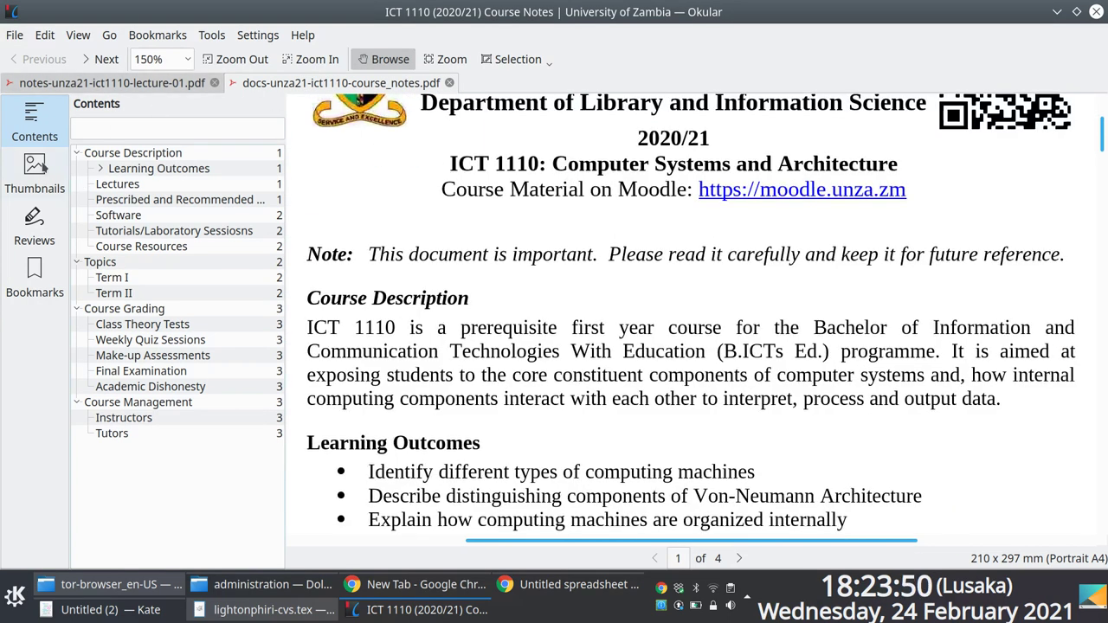
pyautogui.press('F7')
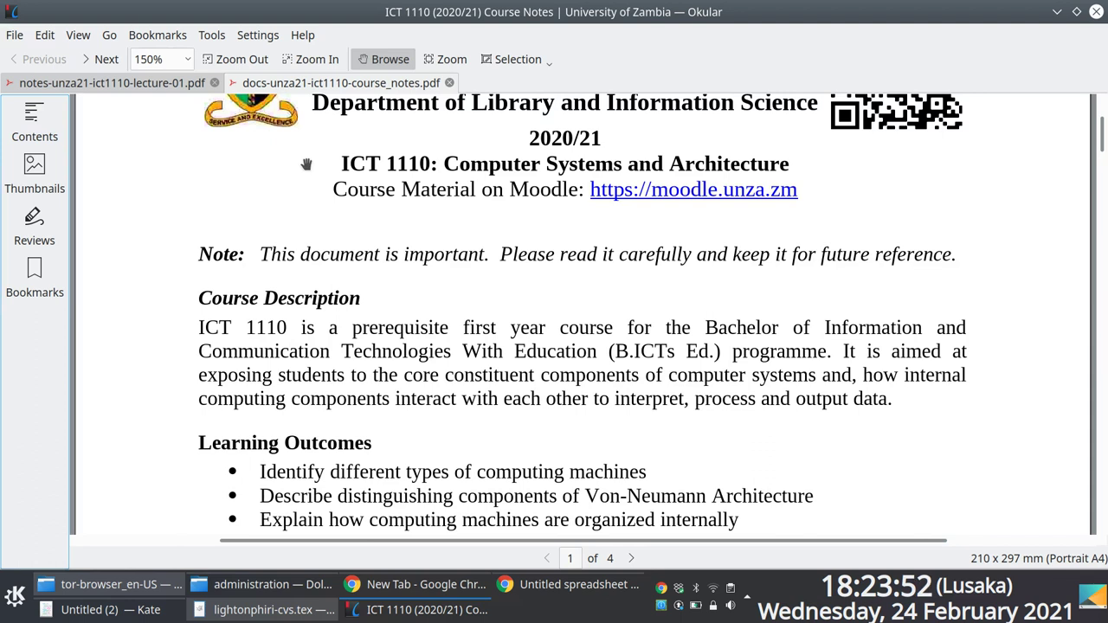